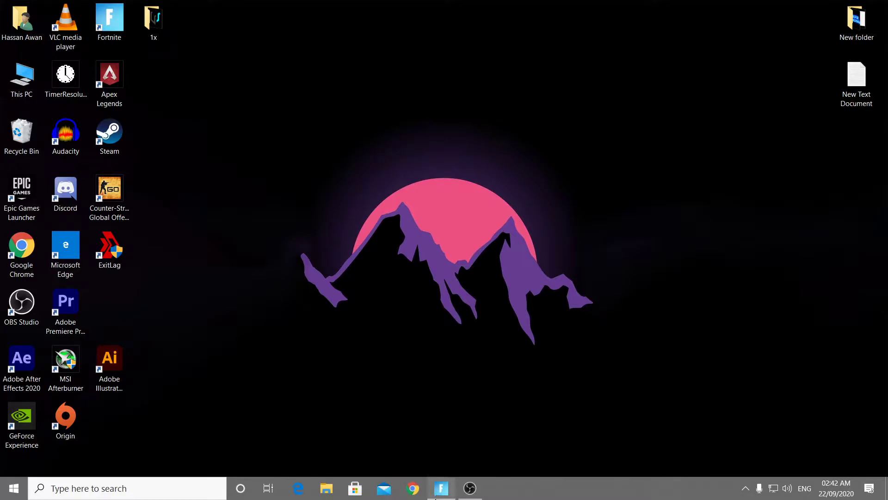
Bring up the Fortnite window, leave its game settings for the lobby, and minimize the game.
left_click(441, 488)
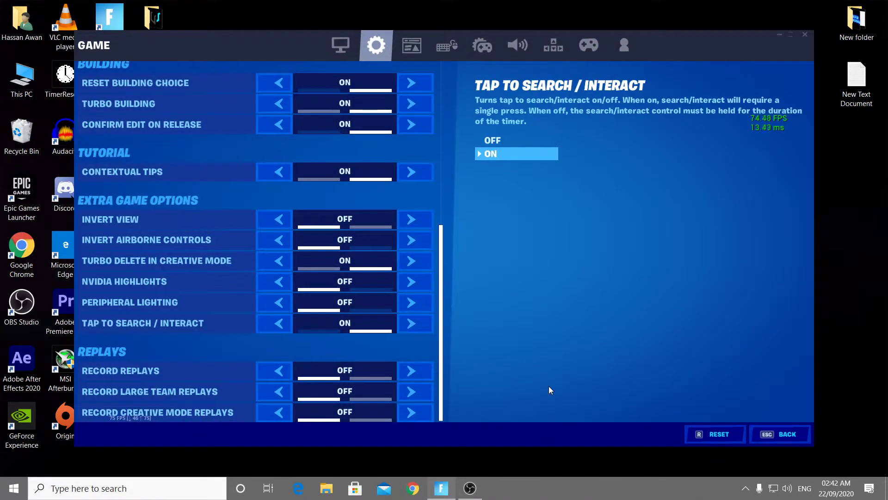
key("Escape")
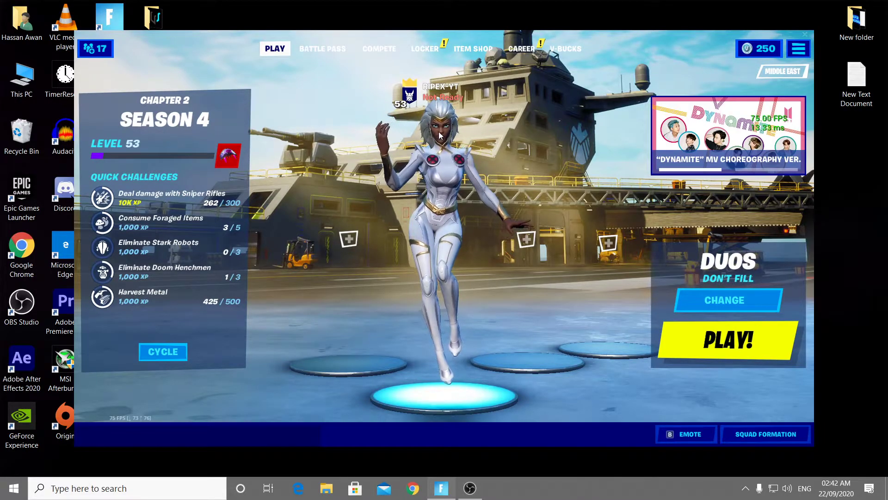
left_click(780, 35)
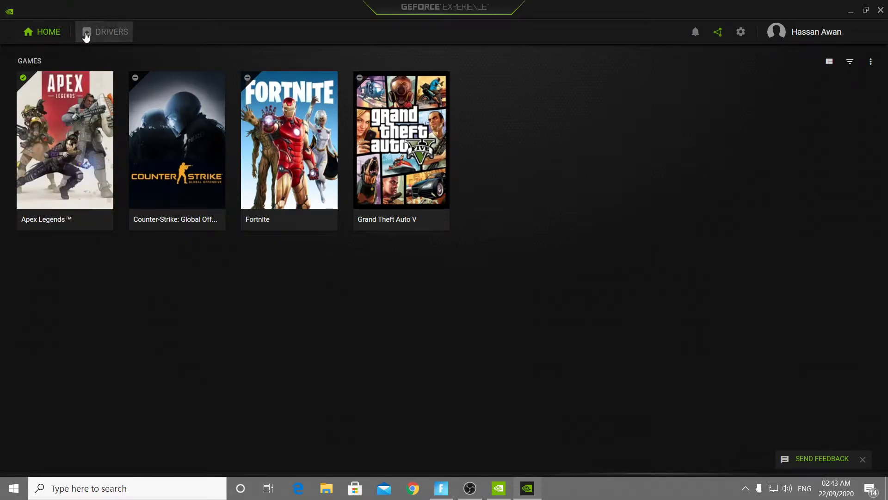
Check for graphics driver updates in GeForce Experience and minimize its window.
left_click(98, 35)
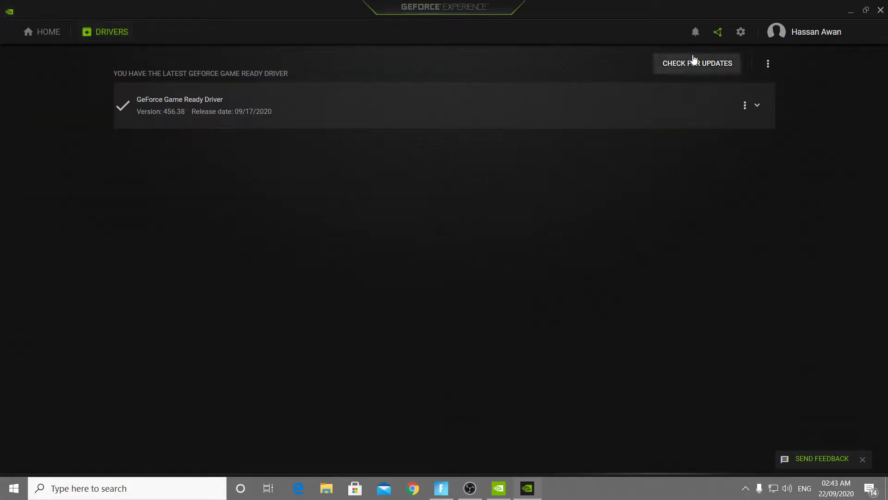
left_click(693, 61)
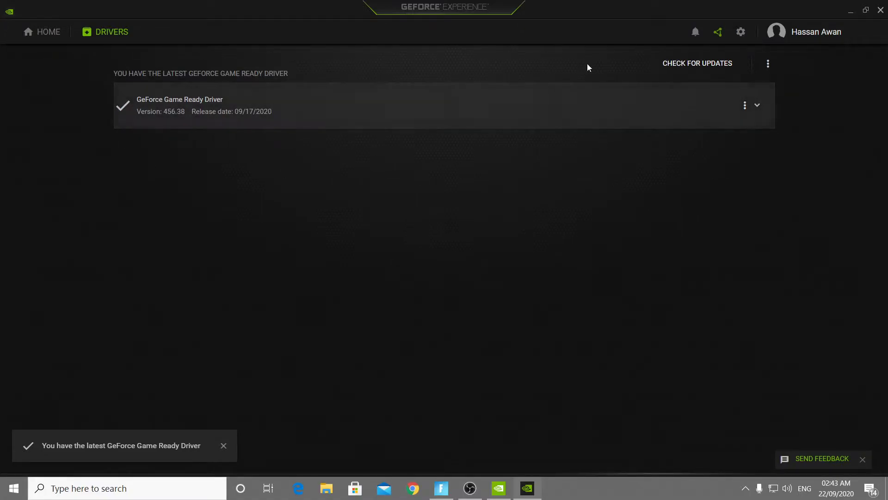
left_click(851, 11)
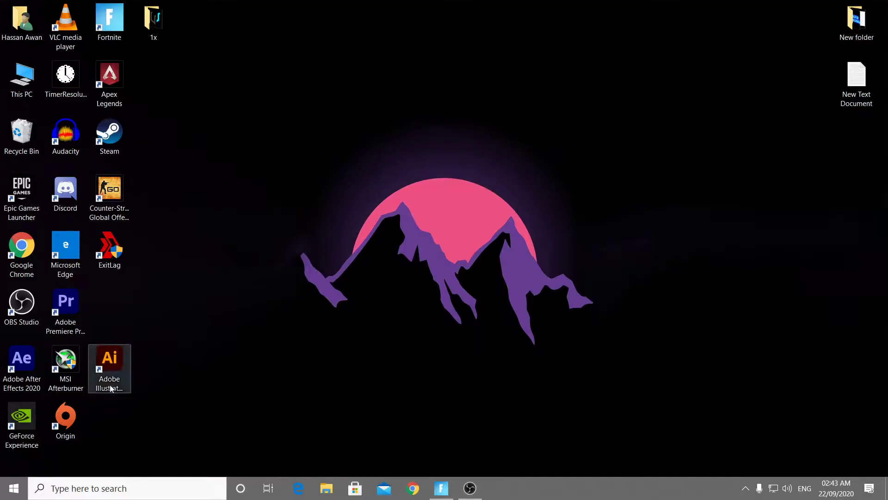
Refresh the desktop and open the NVIDIA Control Panel in a maximized window.
right_click(252, 289)
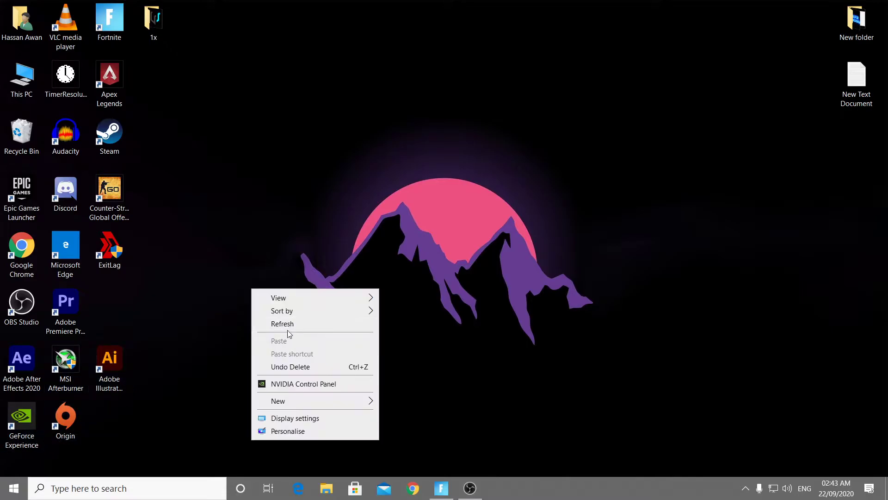
left_click(287, 326)
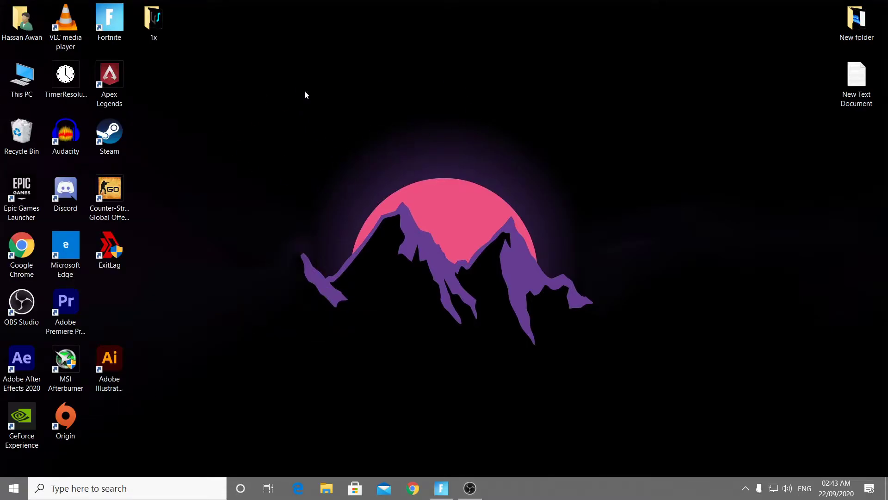
right_click(321, 74)
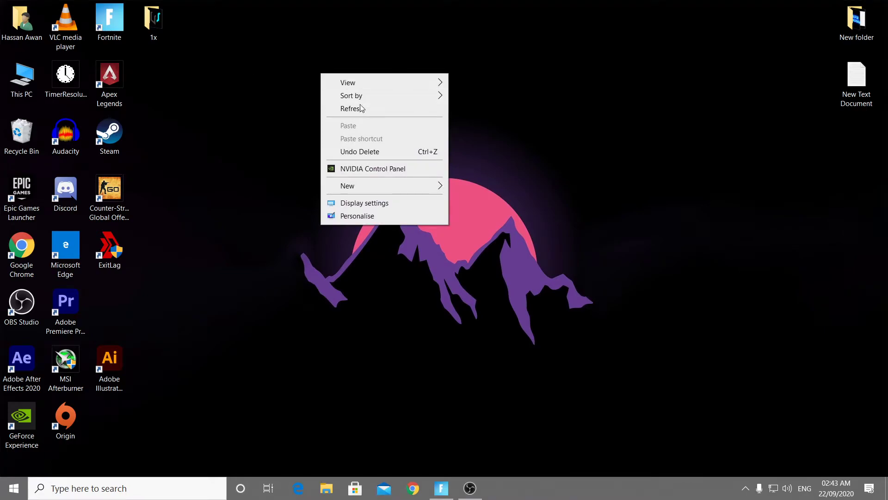
left_click(368, 167)
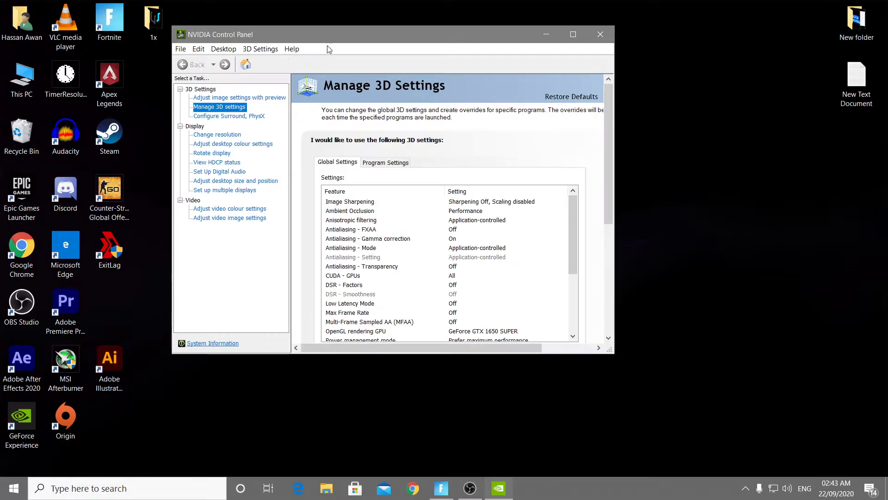
double_click(328, 34)
Use the advanced 3D image settings on the page for adjusting image settings with preview.
left_click(37, 69)
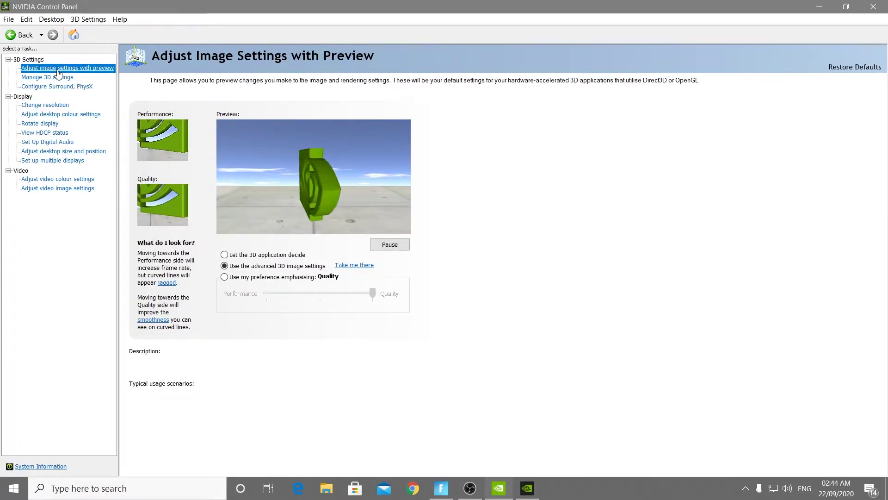
mouse_move(238, 278)
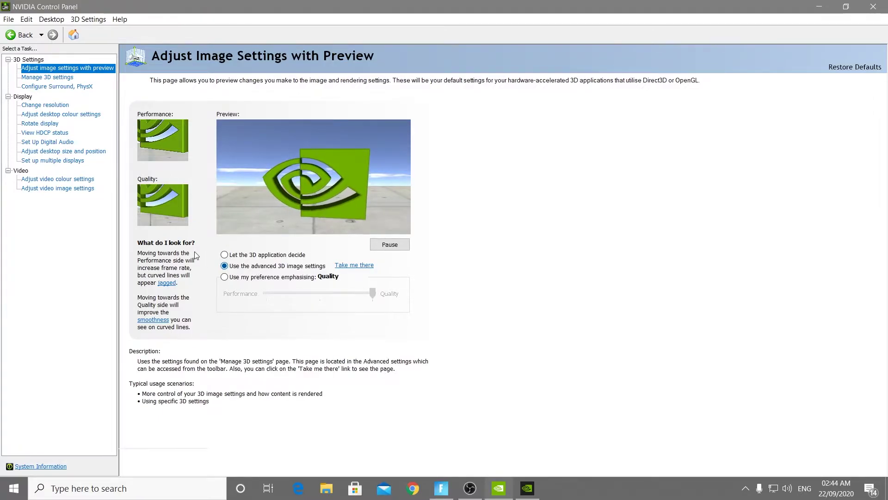
In the global 3D settings, set Image Sharpening to Off without GPU Scaling and keep Ambient Occlusion on Performance.
left_click(46, 77)
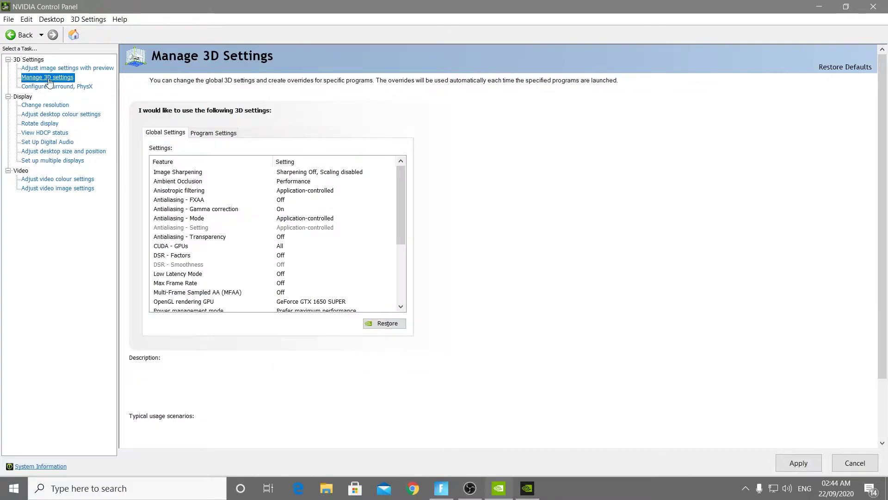
mouse_move(308, 177)
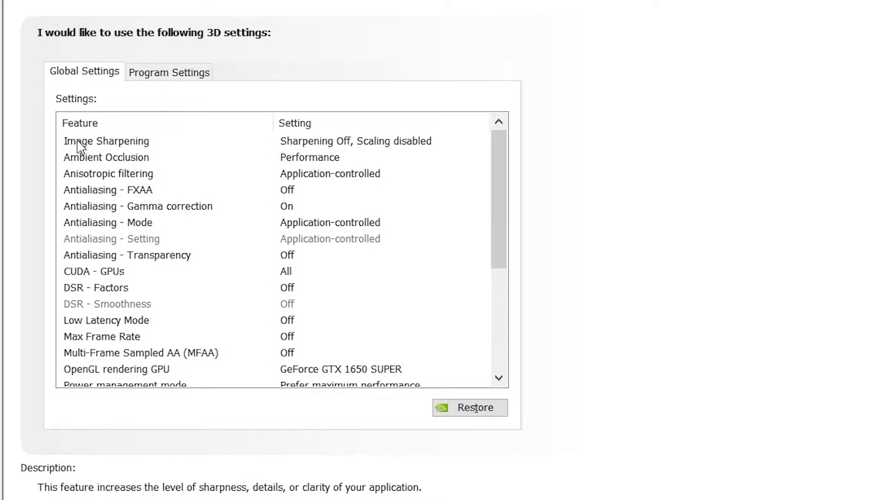
left_click(402, 143)
left_click(402, 143)
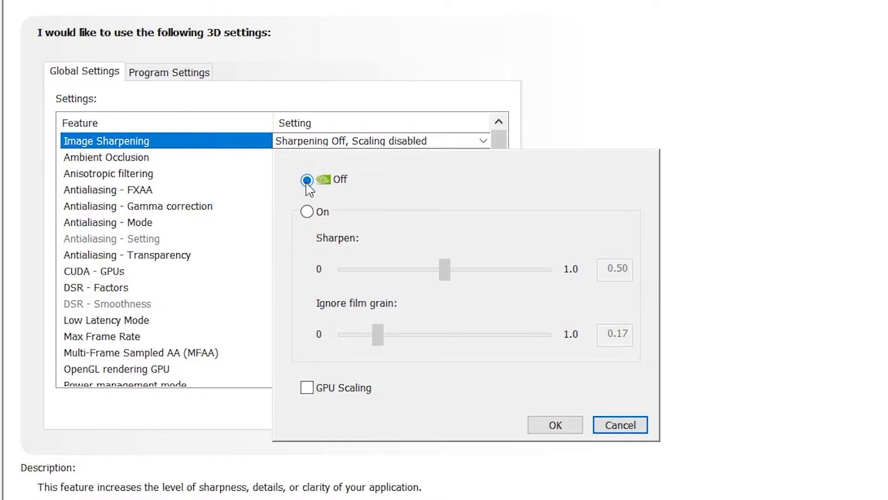
left_click(562, 424)
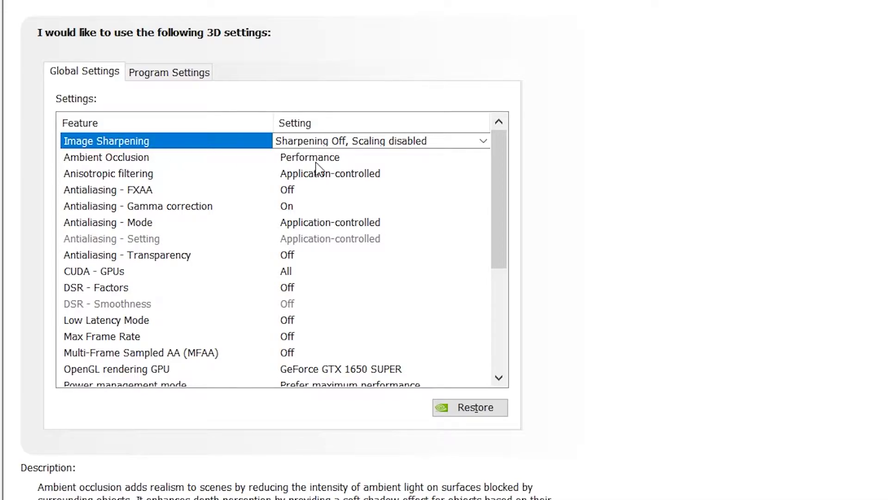
left_click(289, 162)
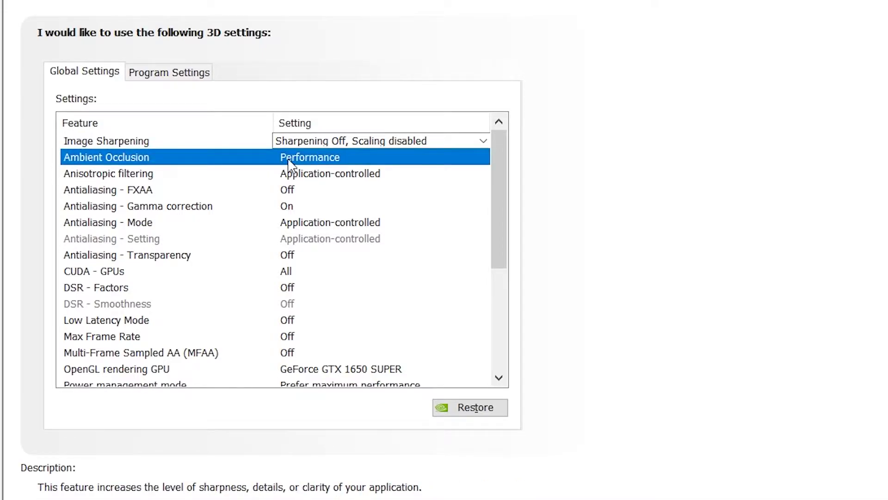
left_click(326, 160)
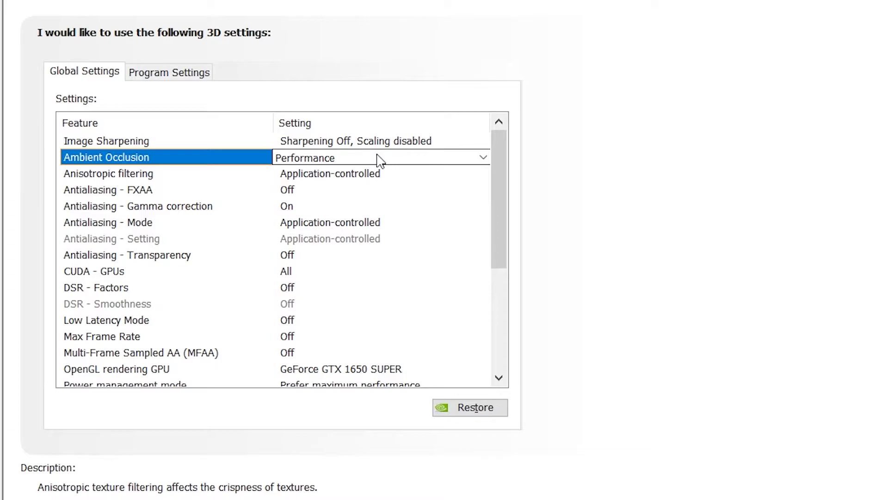
Set the OpenGL rendering GPU to GeForce GTX 1650 SUPER in the global 3D settings.
left_click_drag(506, 217, 506, 254)
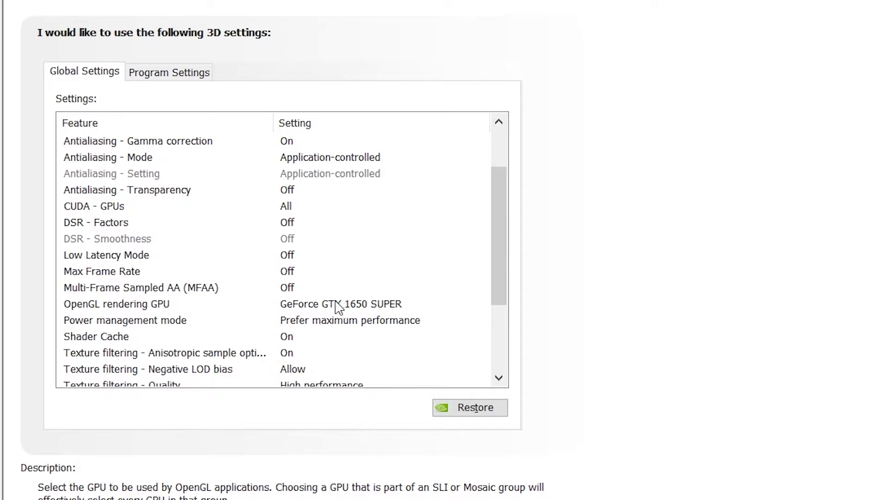
left_click(292, 309)
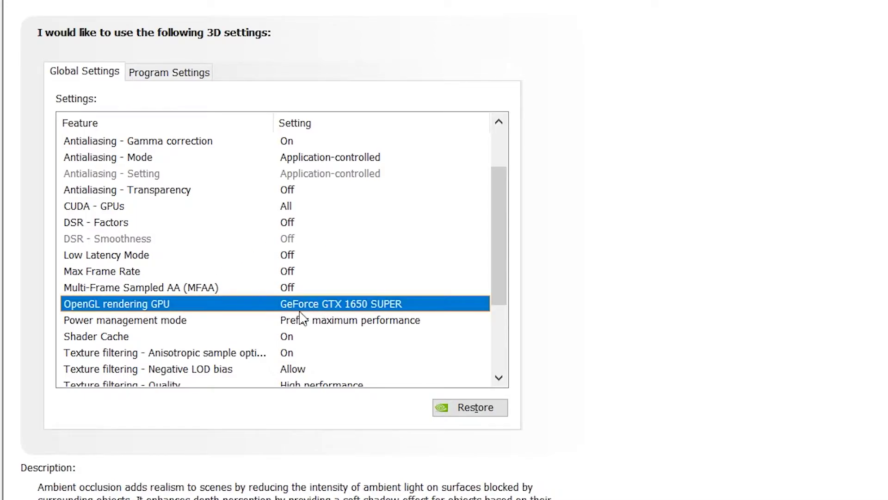
left_click(285, 305)
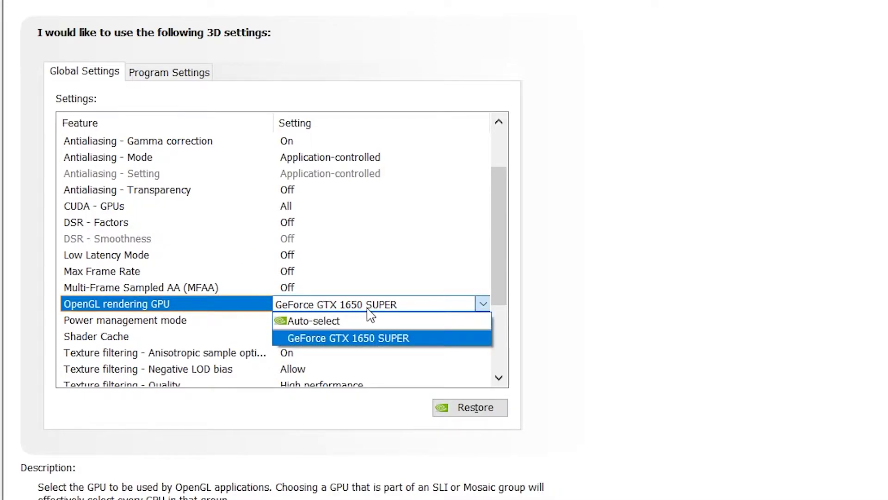
left_click(340, 340)
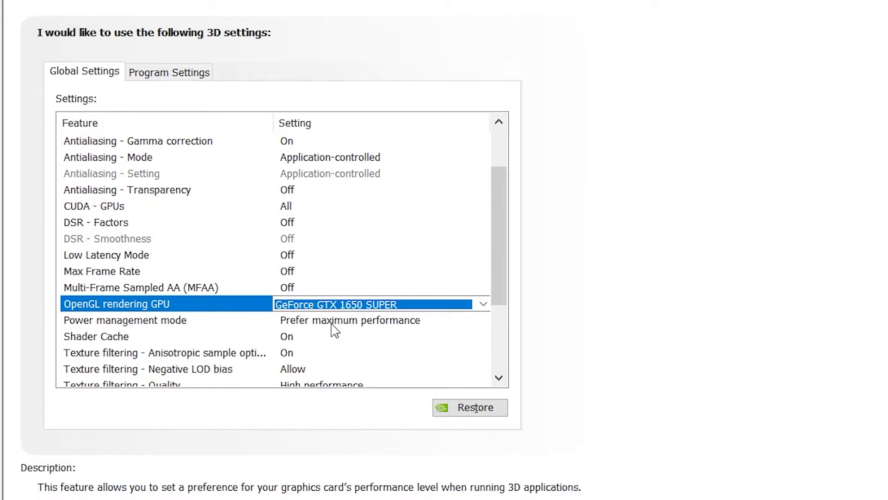
Set the global Power management mode to Prefer maximum performance.
left_click(229, 324)
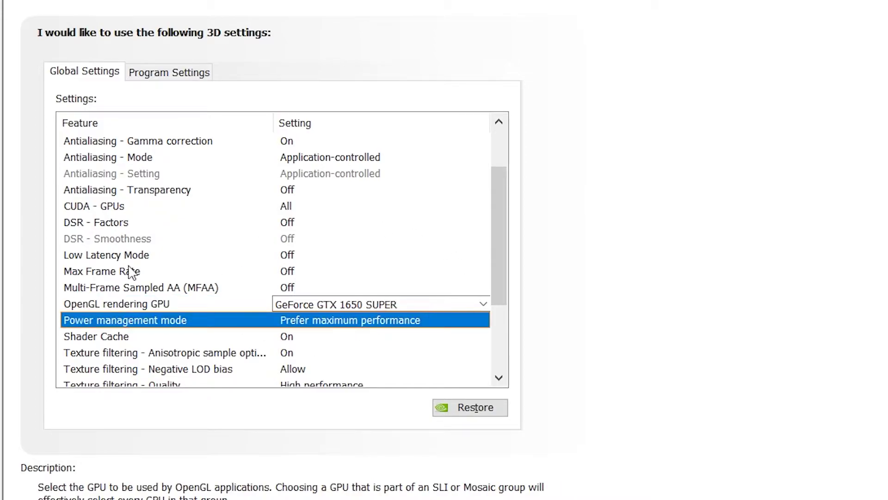
left_click(347, 326)
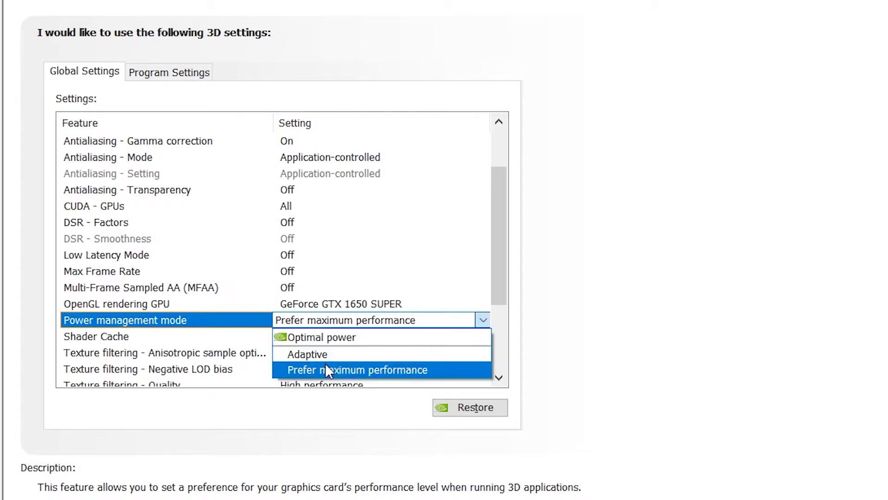
left_click(357, 370)
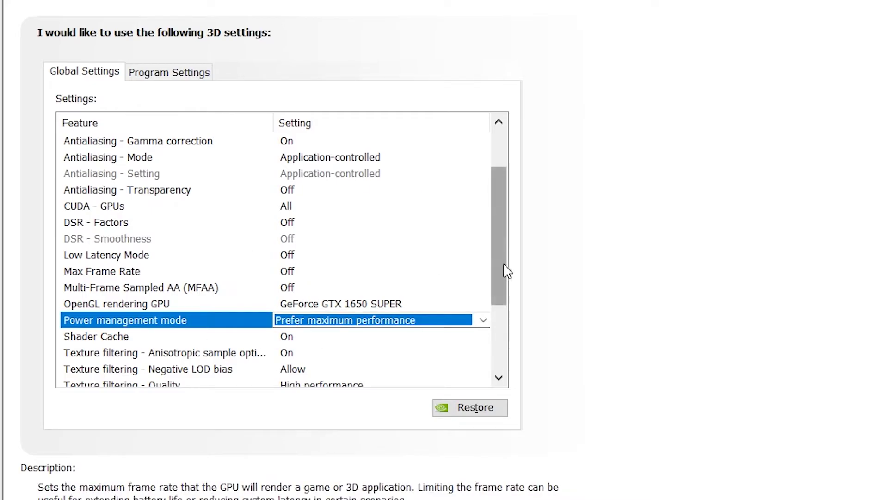
Review the remaining global 3D settings, including texture filtering, vertical sync, latency and frame rate, and apply the configuration.
left_click_drag(508, 254, 494, 302)
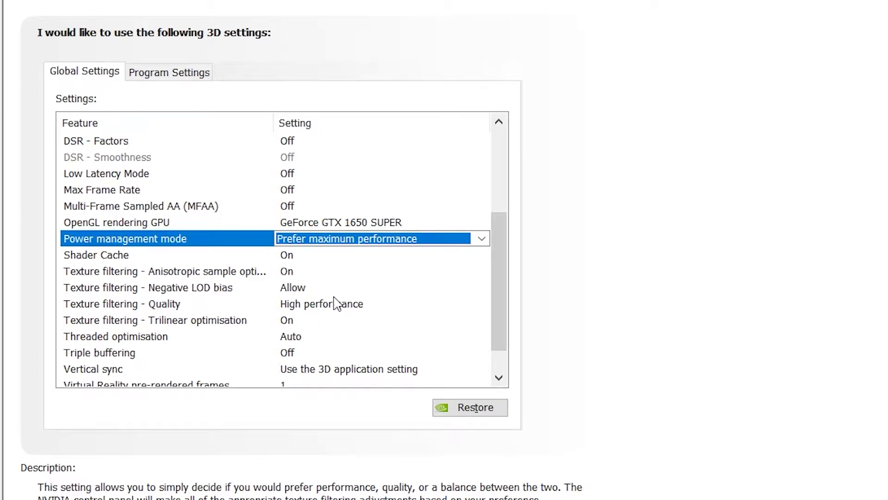
left_click_drag(490, 277, 499, 324)
left_click_drag(393, 343, 323, 331)
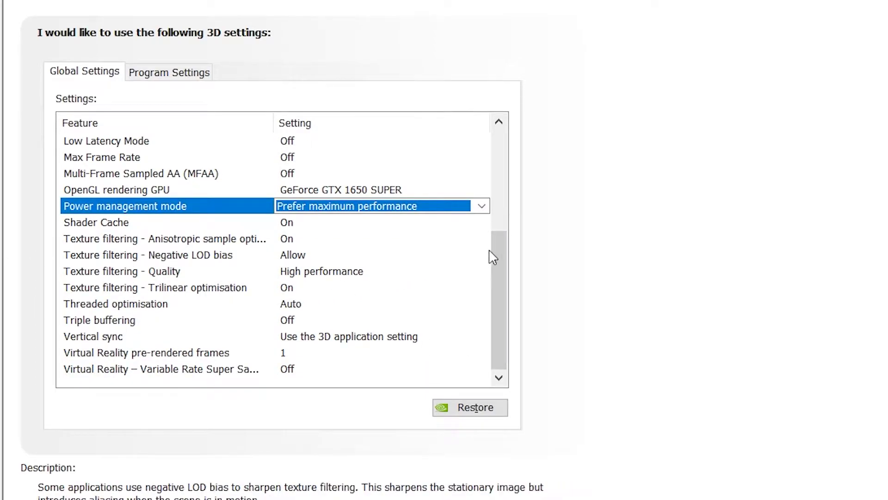
left_click_drag(494, 290, 498, 280)
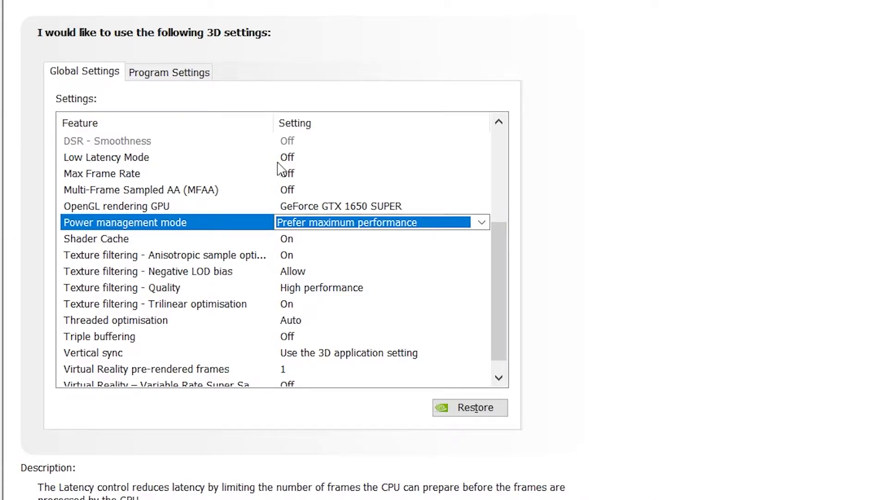
mouse_move(67, 178)
mouse_move(175, 160)
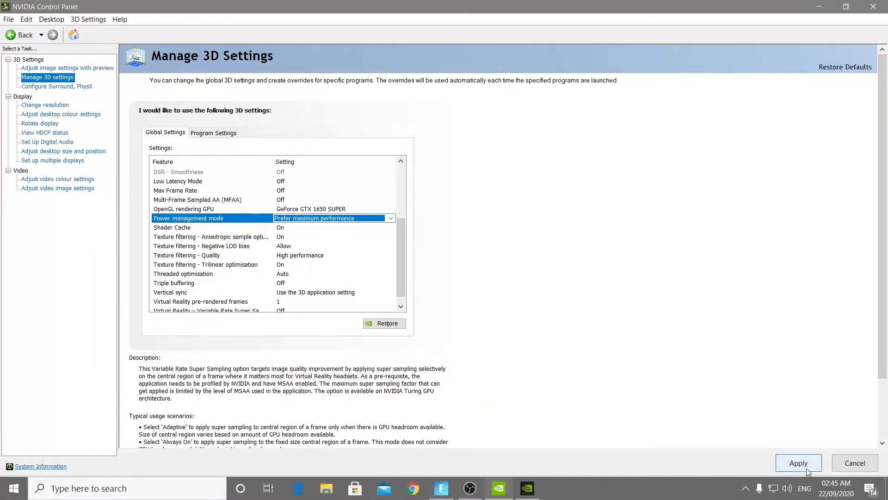
left_click(796, 463)
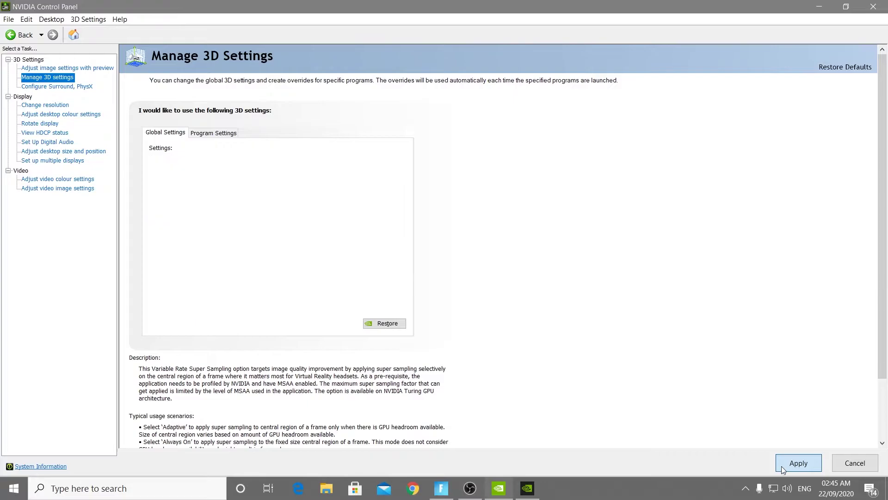
Switch to Fortnite, review its display, graphics quality and advanced graphics settings, and close the game.
left_click(453, 488)
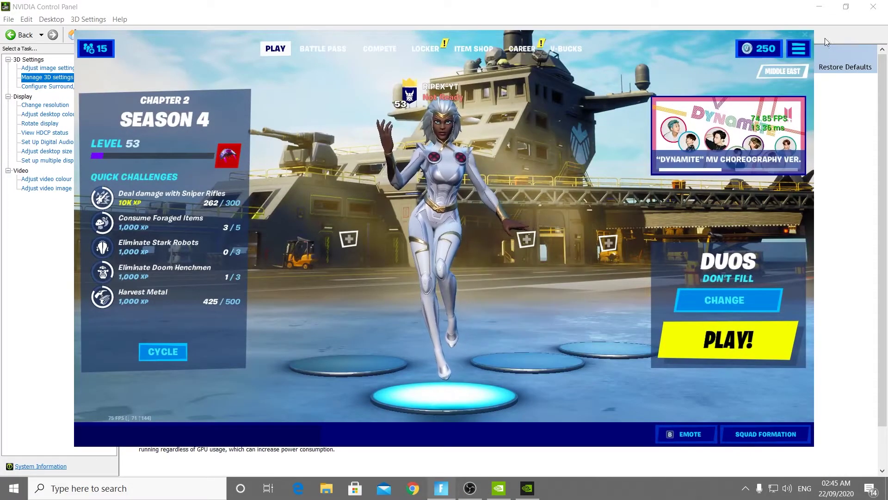
left_click(795, 50)
left_click(635, 77)
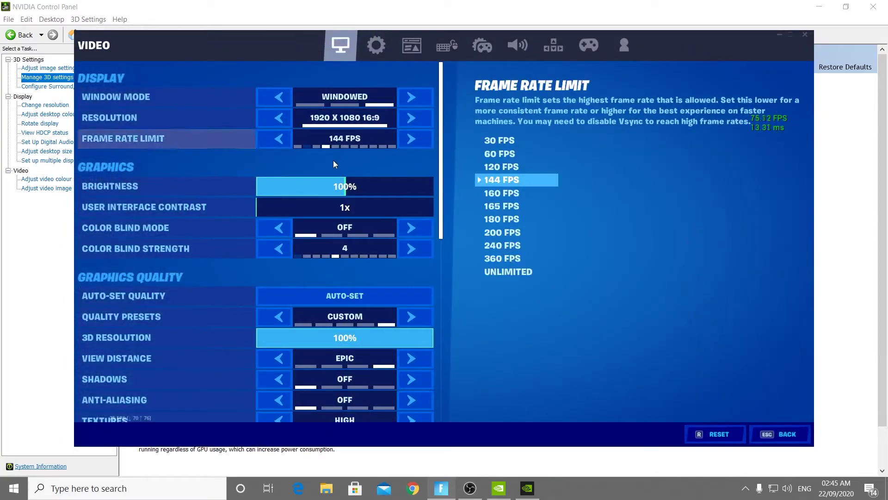
scroll(347, 222, "down", 4)
scroll(270, 342, "down", 5)
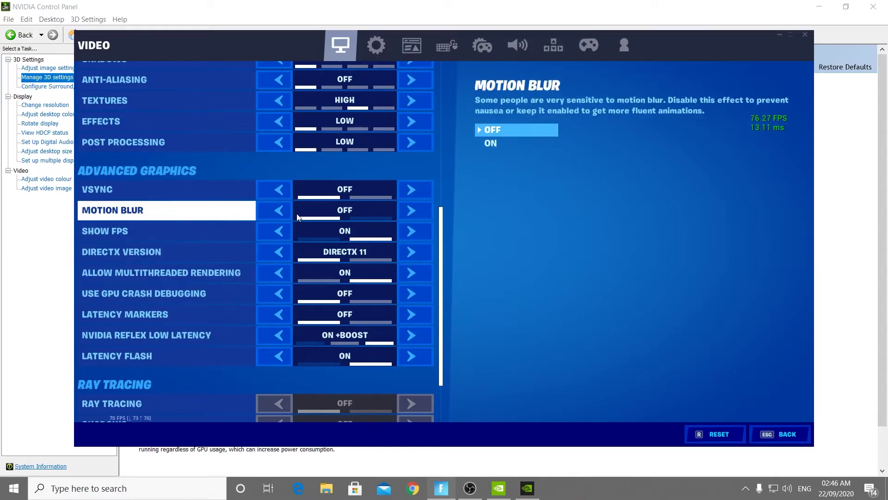
scroll(160, 139, "up", 2)
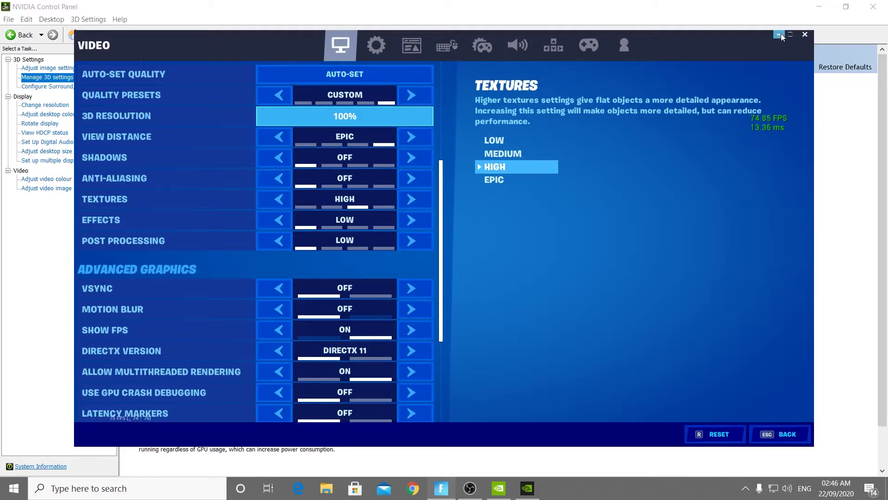
left_click(805, 34)
key("Escape")
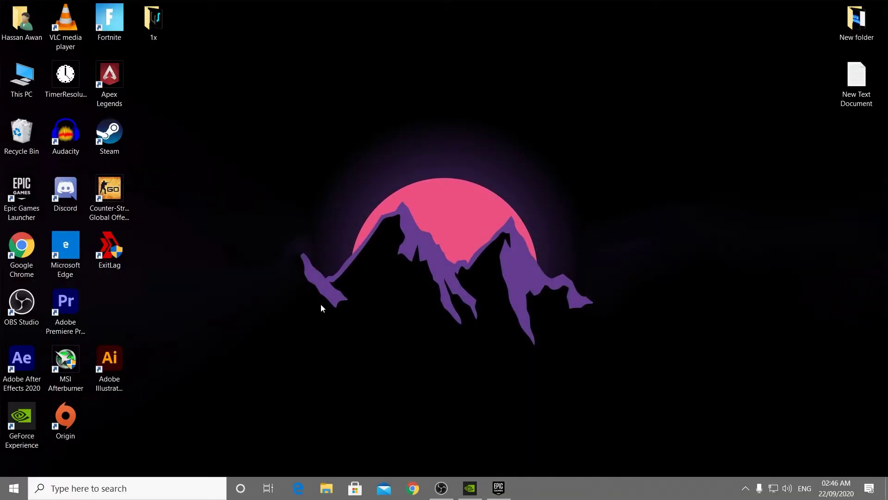
Find the Power & sleep settings through Windows search and open the additional power settings.
left_click(49, 491)
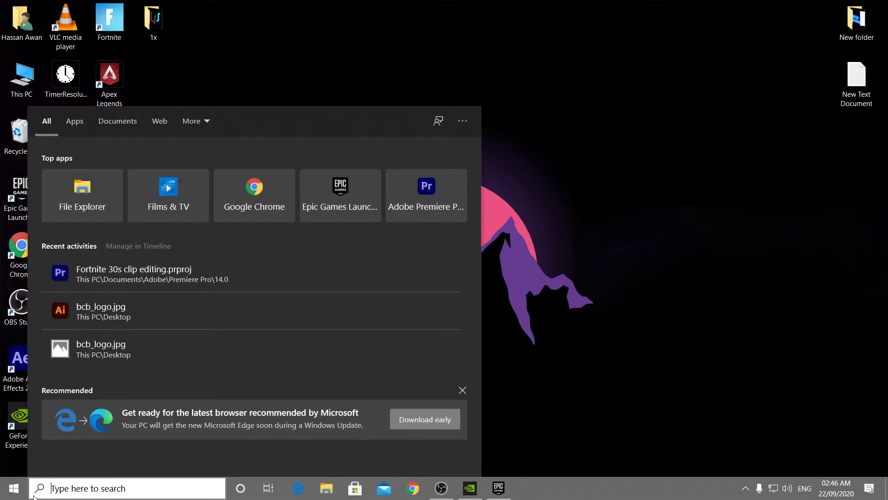
type("power")
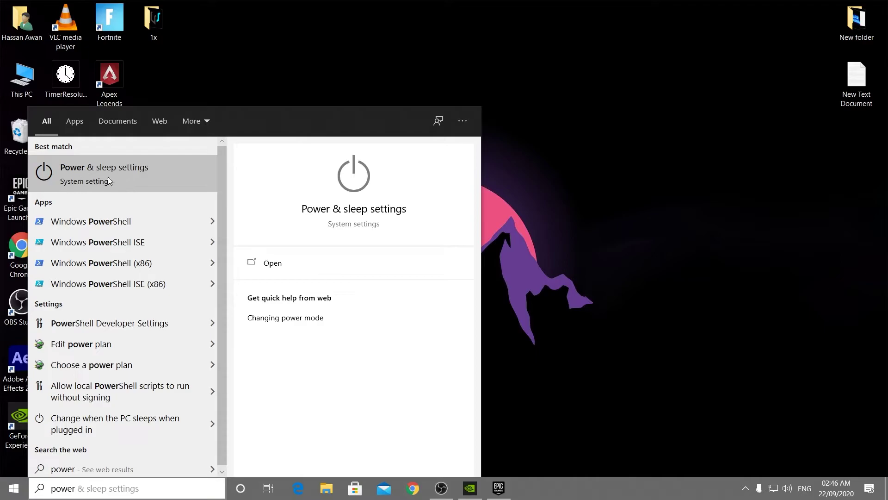
left_click(126, 177)
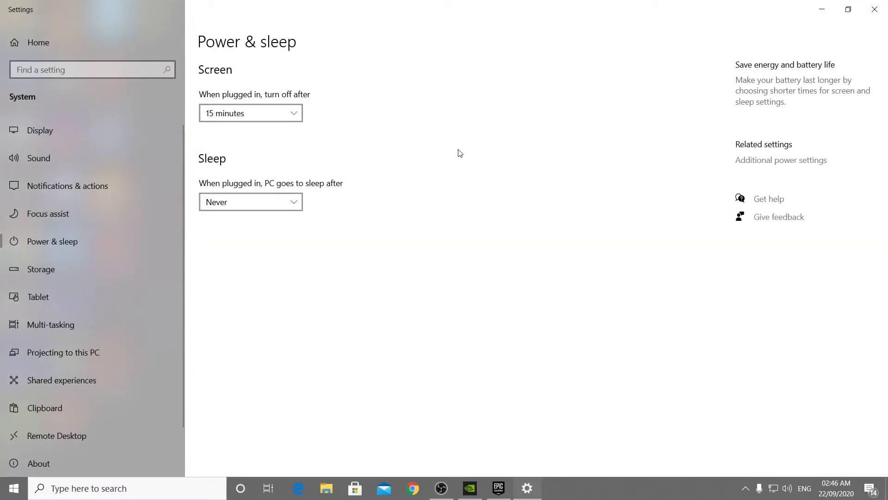
left_click(777, 162)
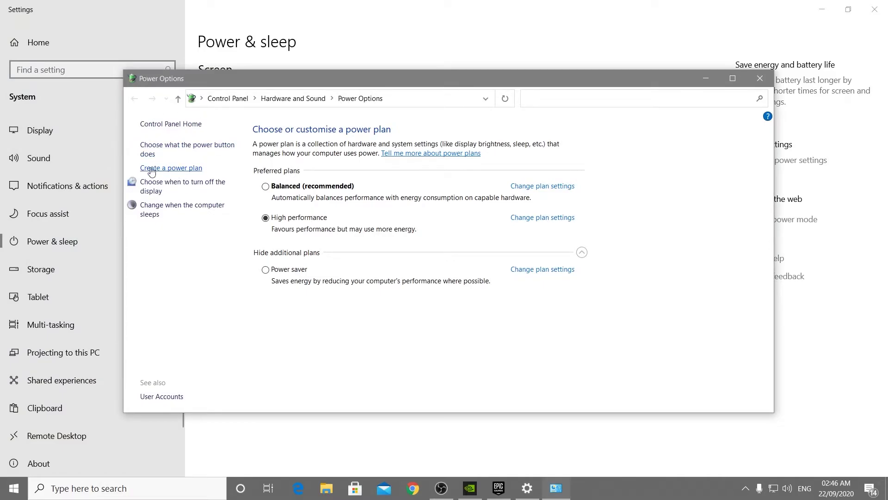
Start a new power plan based on High performance and name it RIPEX BOOST.
left_click(169, 168)
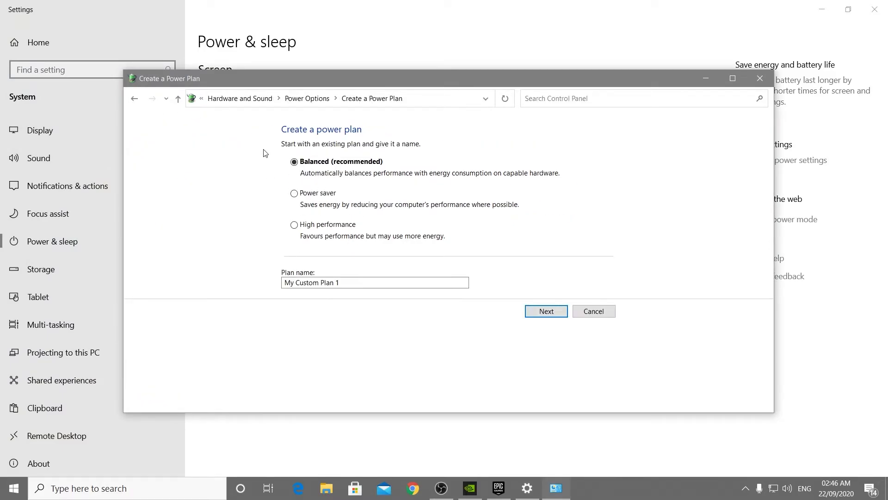
left_click(294, 225)
triple_click(345, 282)
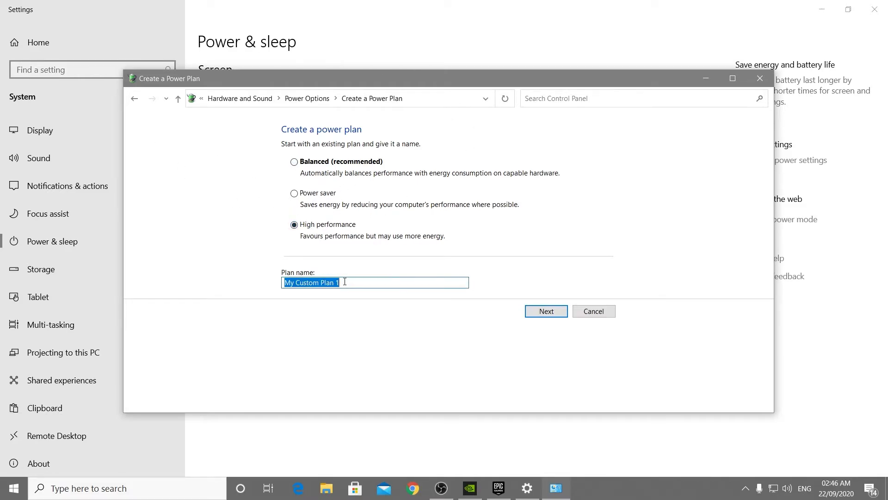
type("RIPEX BOOST")
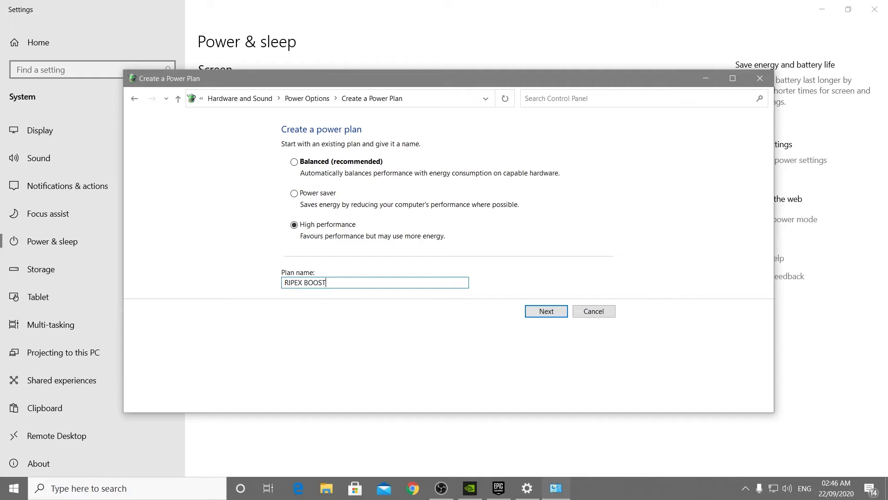
left_click(546, 314)
Set the new plan's display turn-off time to Never and create the plan.
left_click(425, 172)
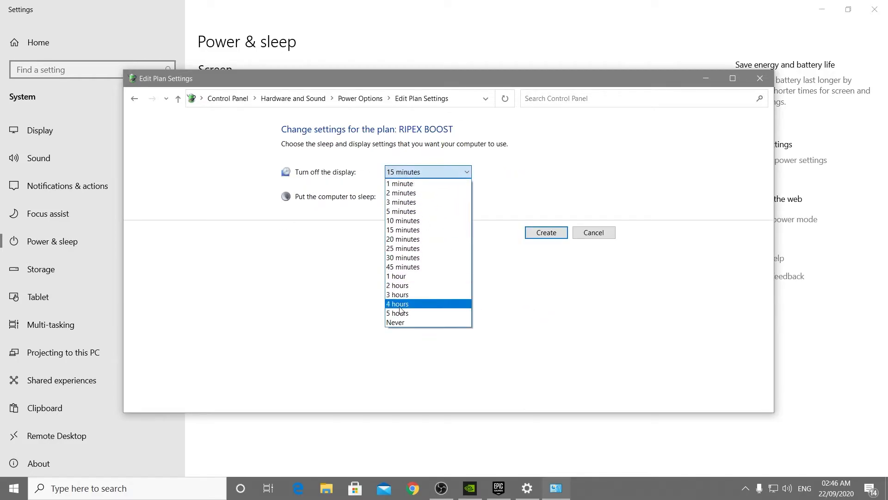
left_click(416, 323)
left_click(538, 233)
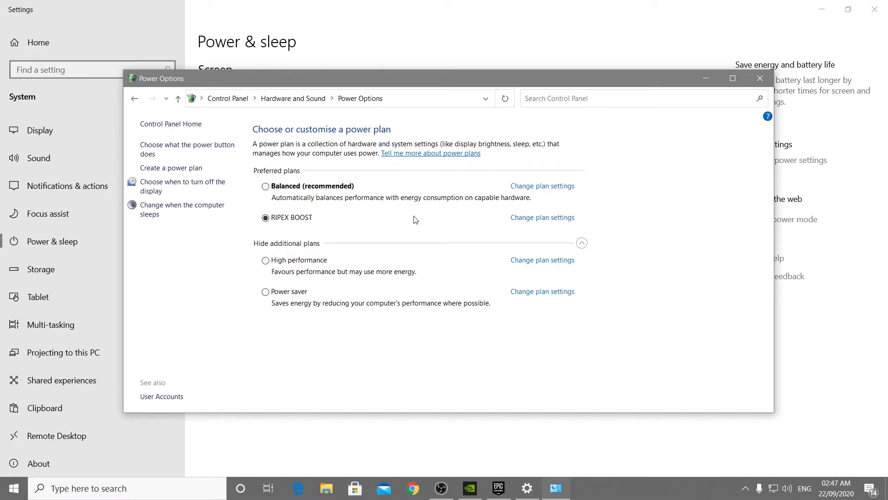
Open the RIPEX BOOST plan's advanced power settings and expand the minimum and maximum processor states under Processor power management.
left_click(551, 221)
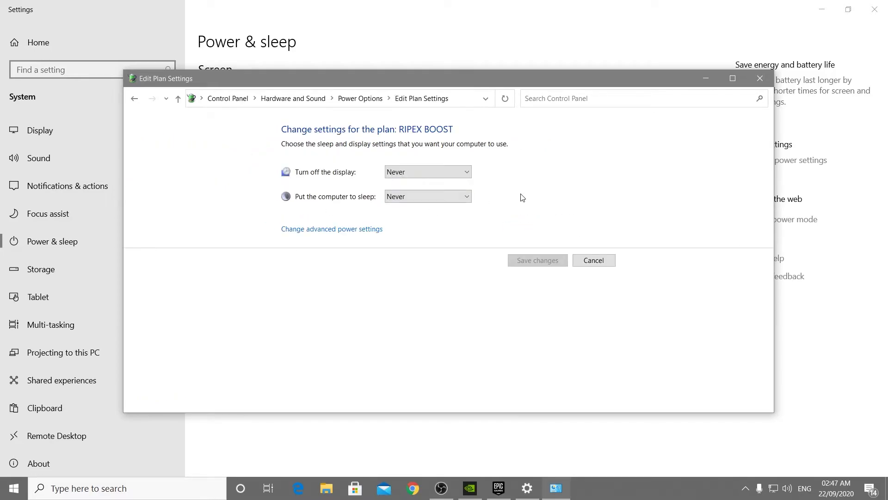
left_click(320, 230)
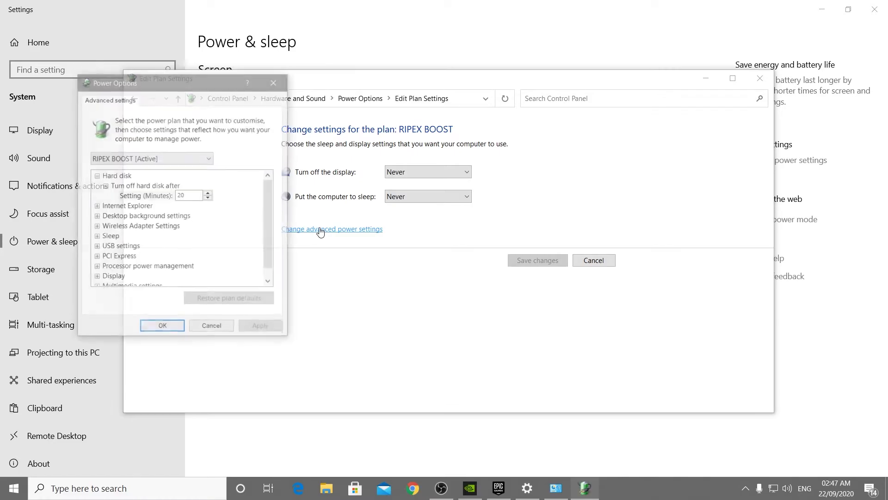
scroll(166, 206, "down", 2)
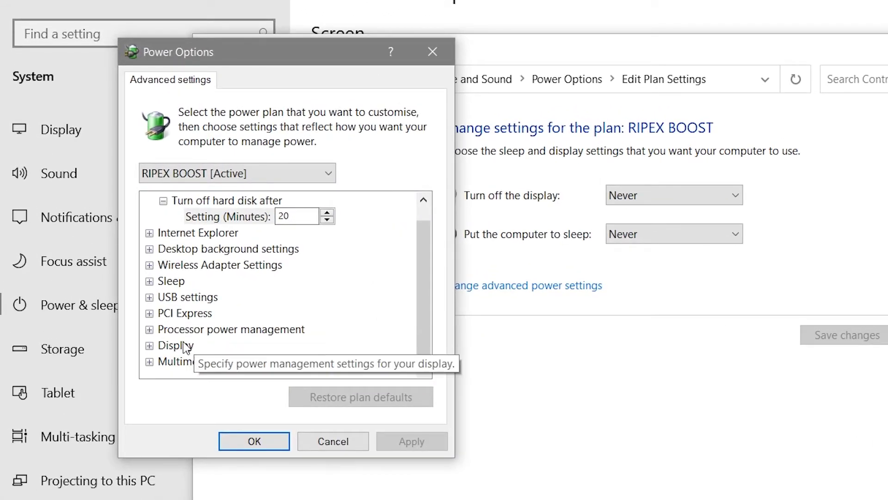
left_click(150, 330)
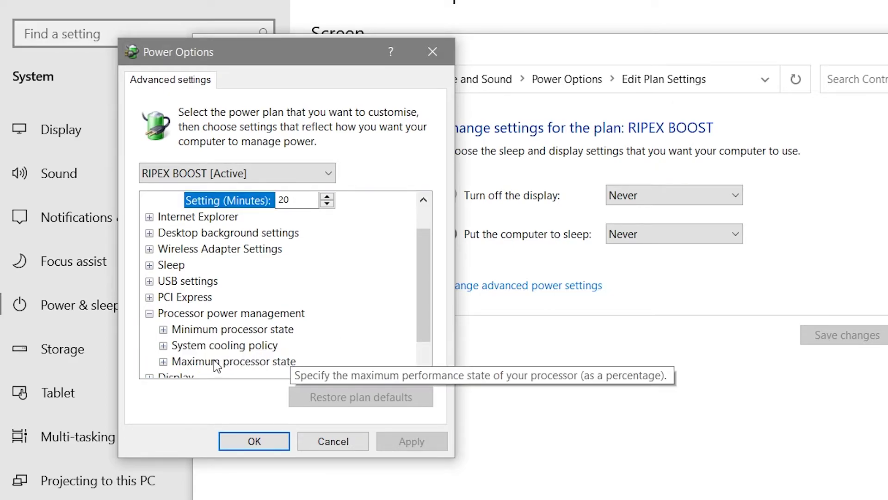
left_click(163, 330)
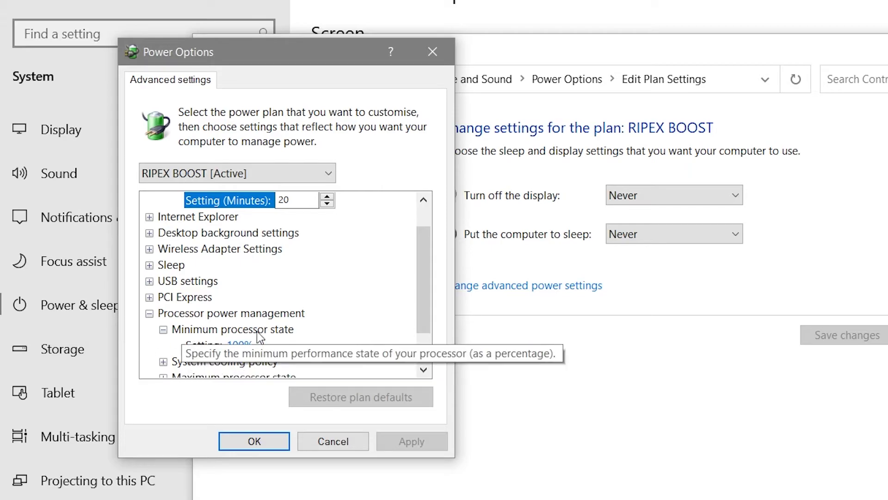
scroll(252, 349, "down", 1)
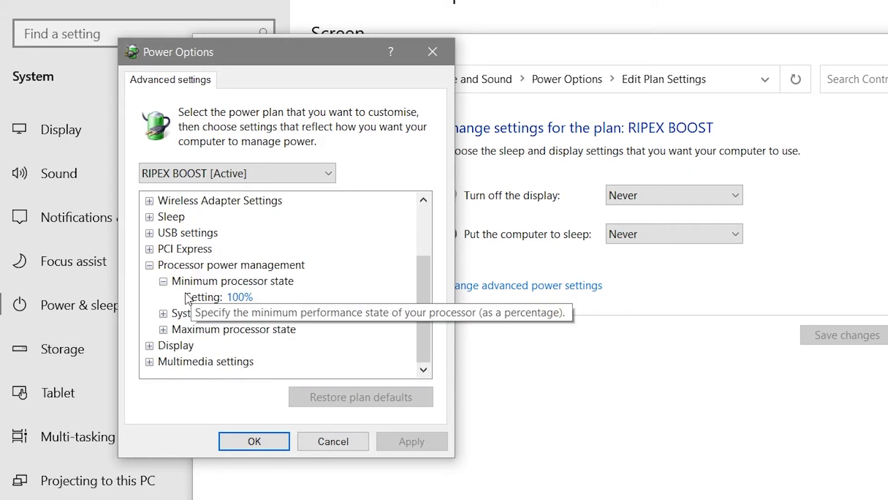
left_click(164, 330)
left_click(236, 348)
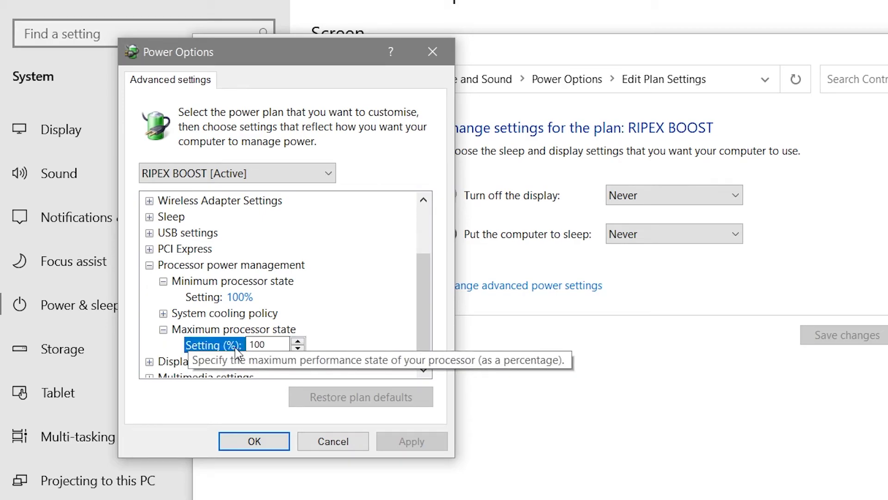
Enter 85% as the Maximum processor state of the RIPEX BOOST plan.
double_click(270, 350)
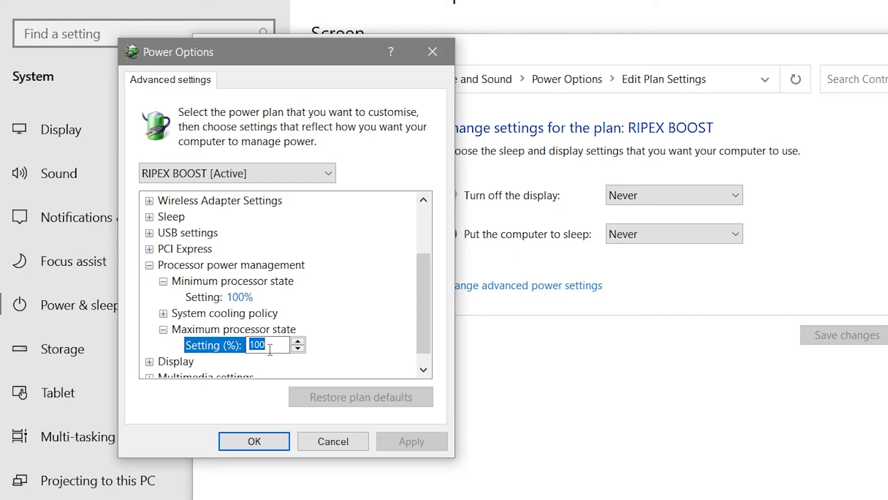
type("80")
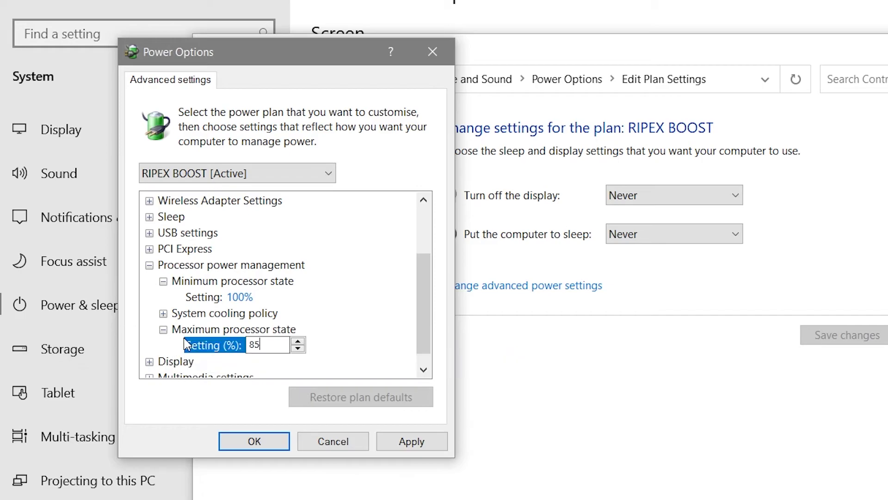
Set the Maximum processor state to 100%, apply the advanced power settings, and close the power windows.
double_click(280, 351)
type("100")
left_click(413, 446)
left_click(269, 445)
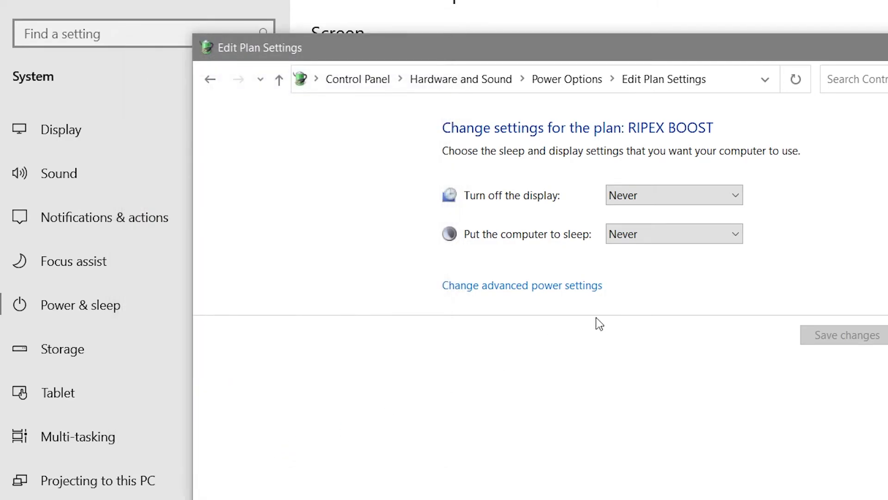
left_click(681, 76)
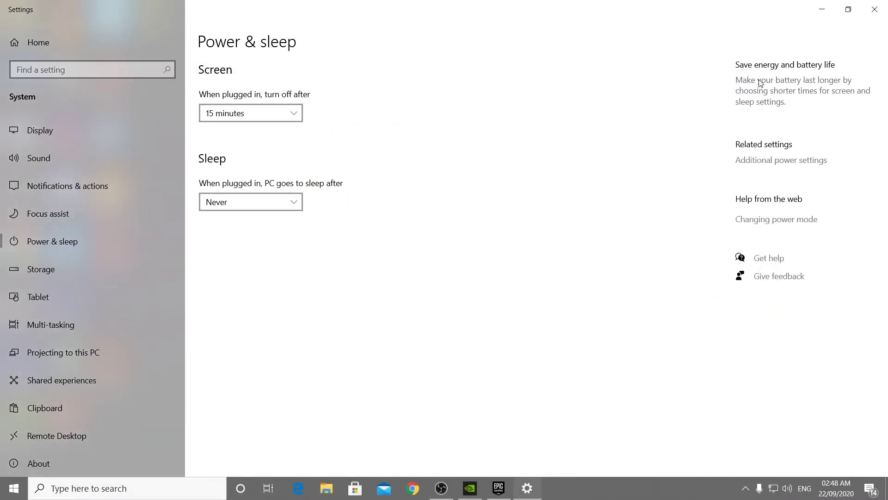
left_click(881, 5)
Review which programs are enabled at start-up in Task Manager, along with their start-up impact, and close it.
right_click(576, 490)
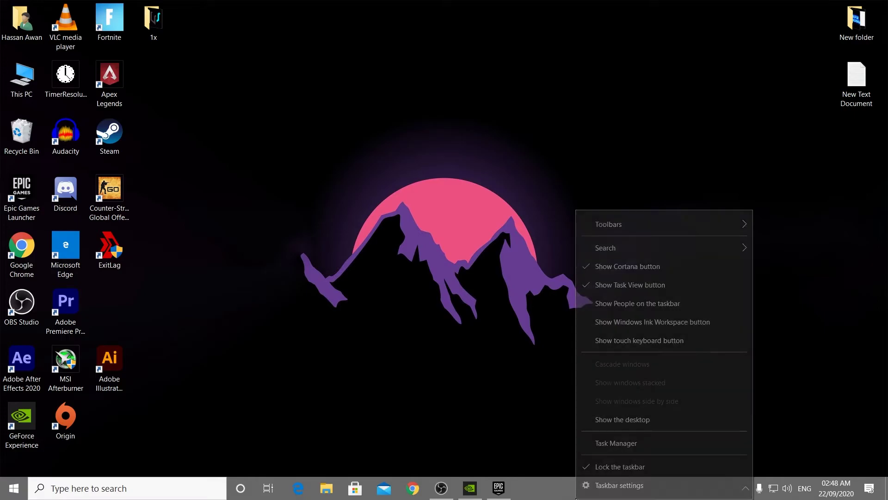
left_click(644, 442)
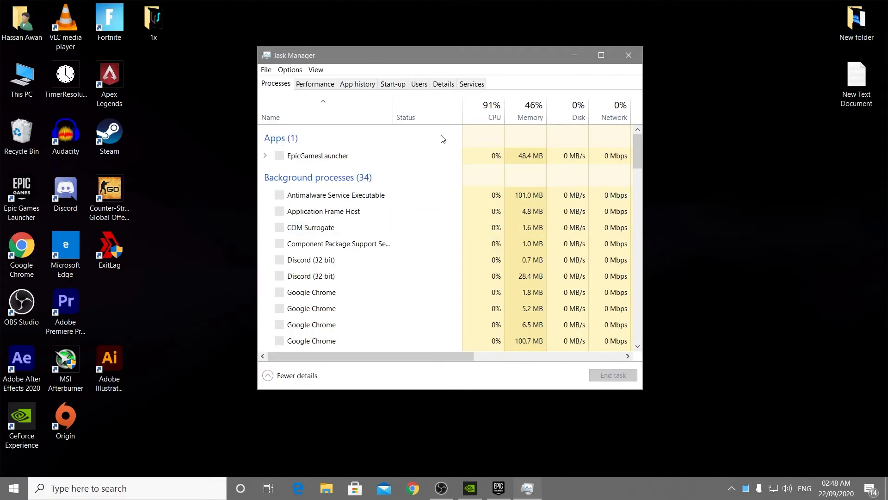
left_click(388, 84)
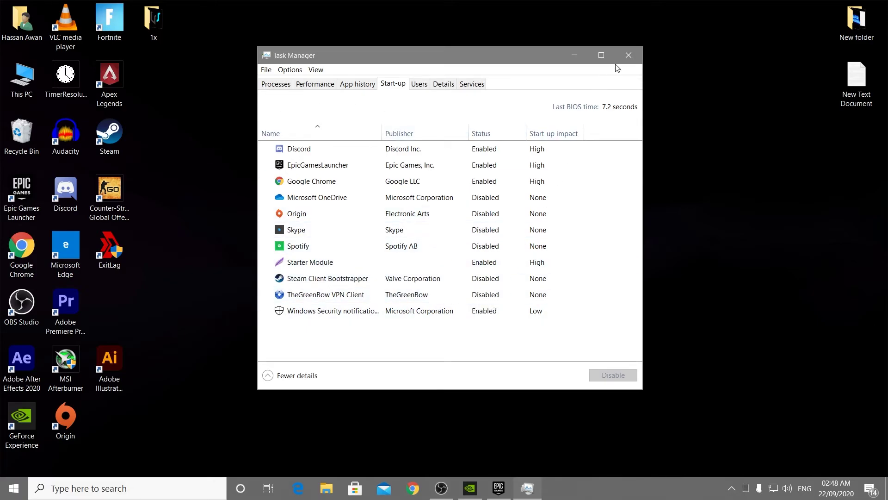
left_click(628, 55)
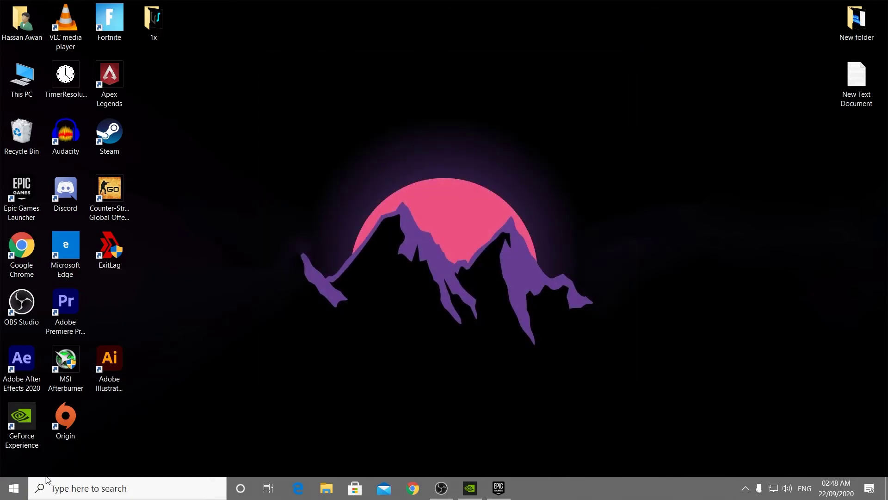
left_click(14, 489)
left_click(14, 463)
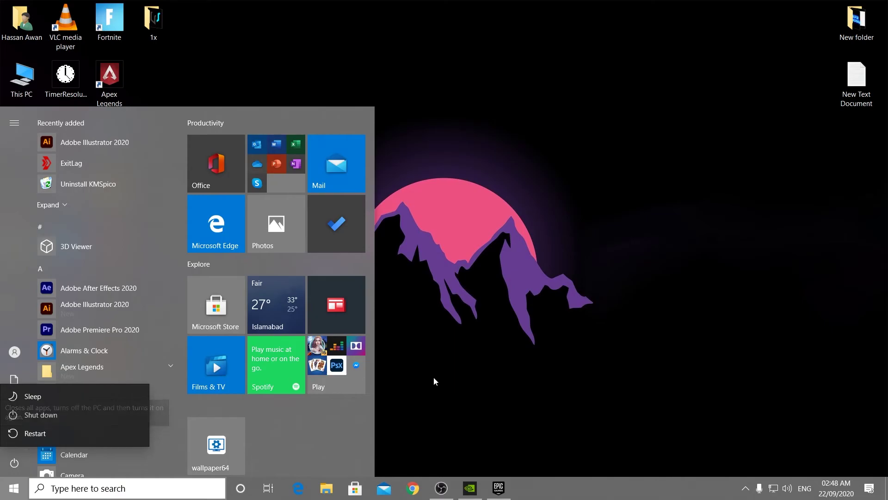
key("Escape")
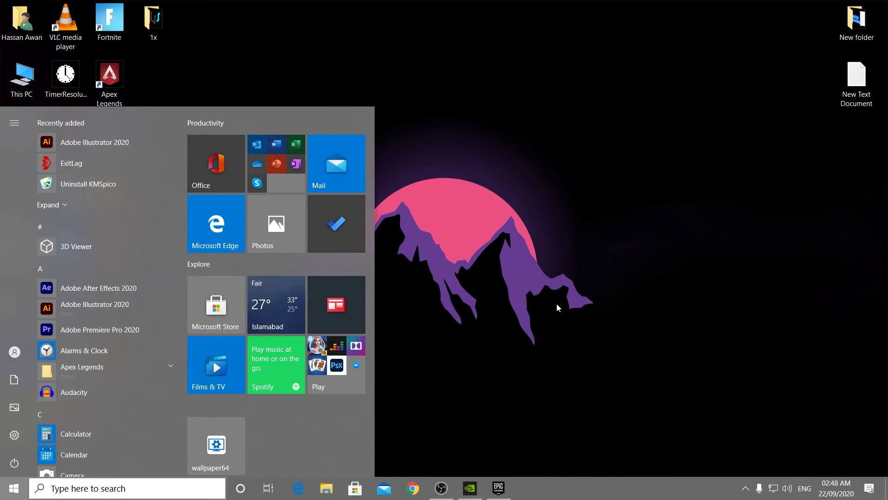
key("Escape")
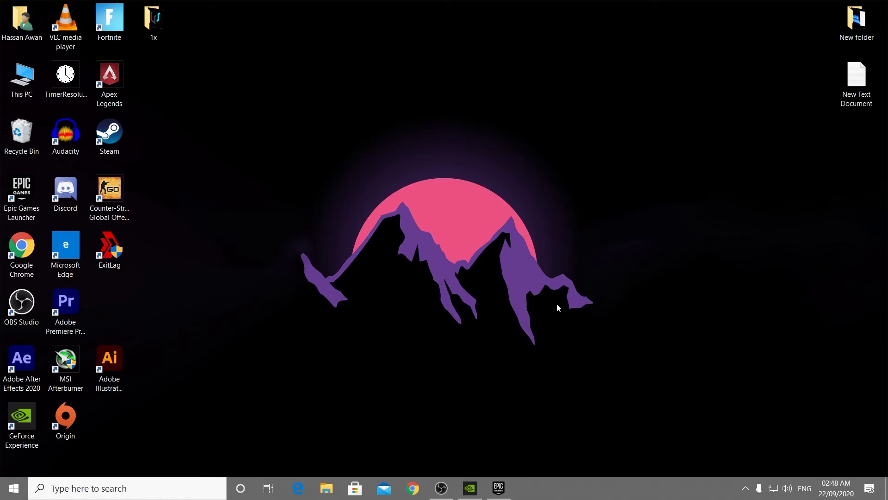